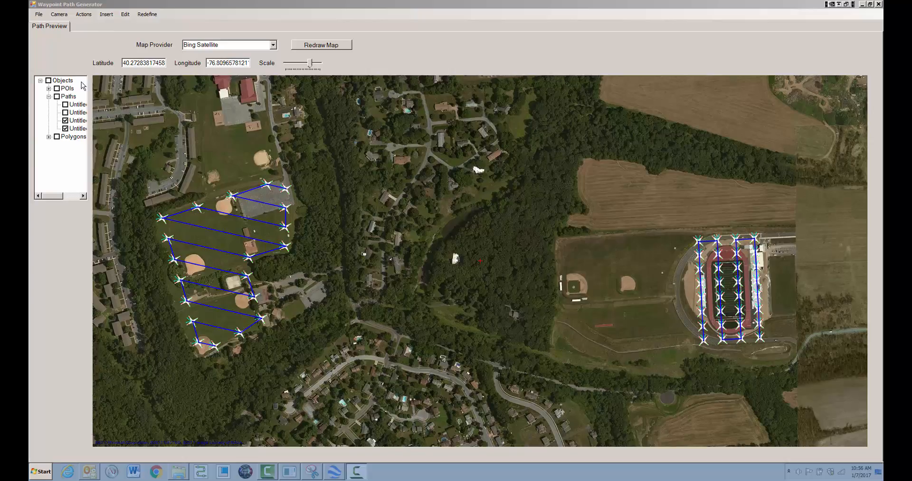
Review the camera configuration's altitude, view angles, image dimensions and overlap percentages, leaving the settings as they are.
{"action": "left_click", "coordinate": [59, 14]}
{"action": "left_click", "coordinate": [64, 24]}
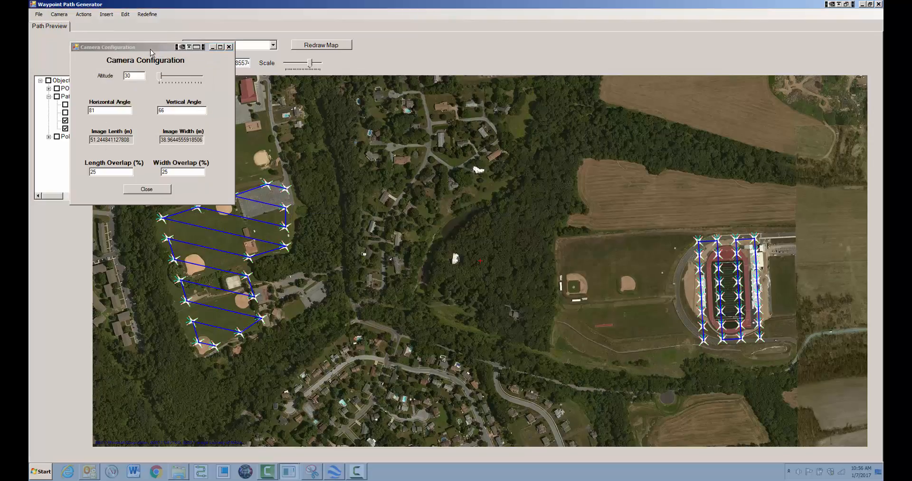
{"action": "left_click_drag", "start_coordinate": [142, 51], "coordinate": [480, 204]}
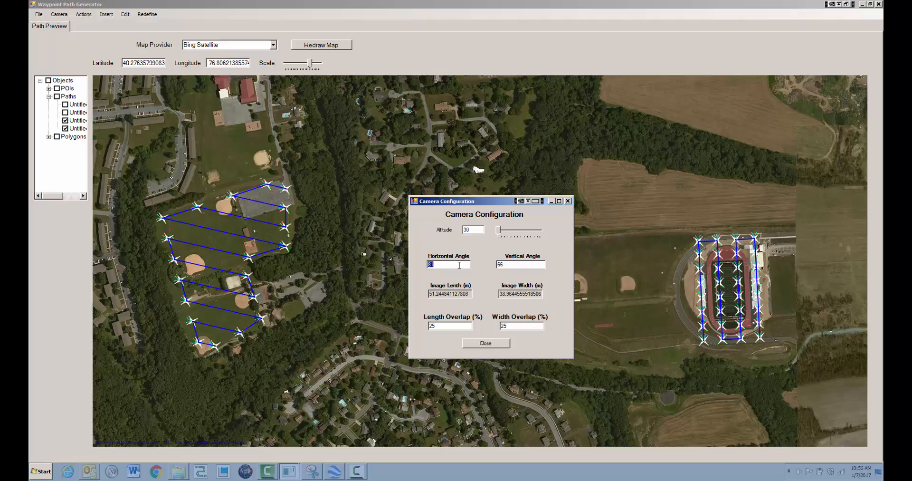
{"action": "left_click", "coordinate": [580, 277]}
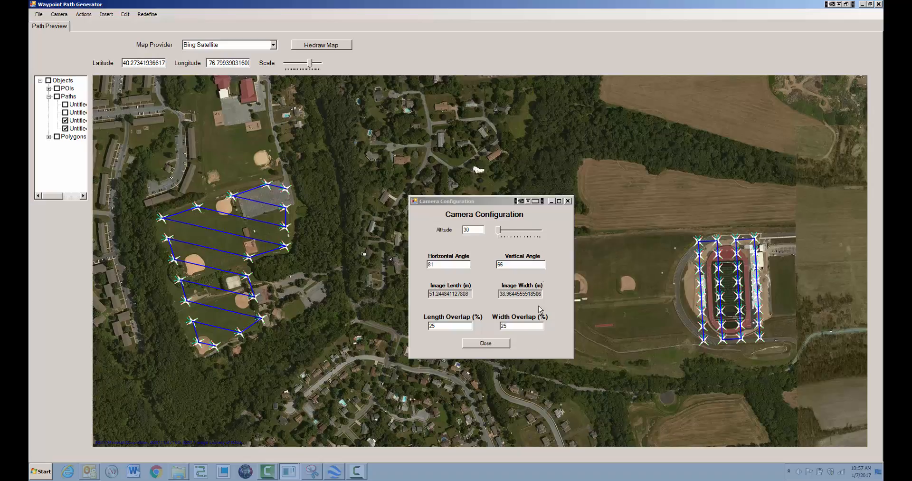
{"action": "left_click", "coordinate": [489, 343]}
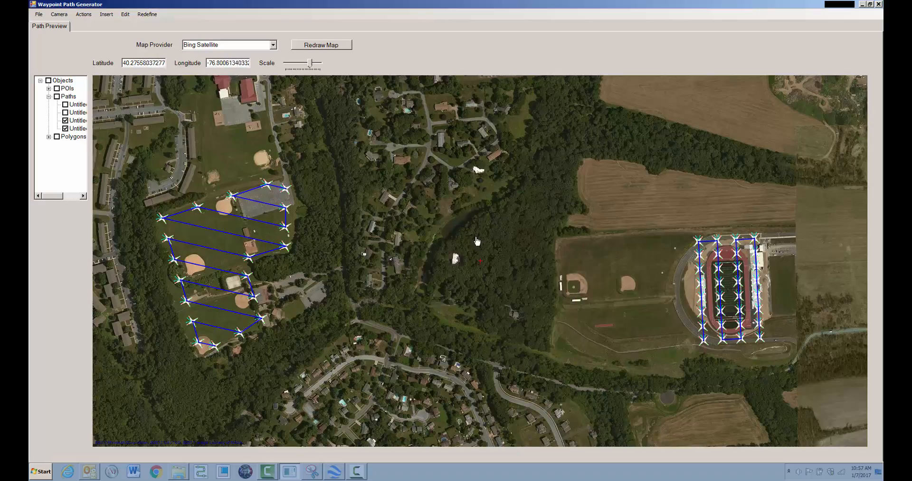
Delete all existing flight paths from the map.
{"action": "right_click", "coordinate": [478, 267]}
{"action": "mouse_move", "coordinate": [526, 395]}
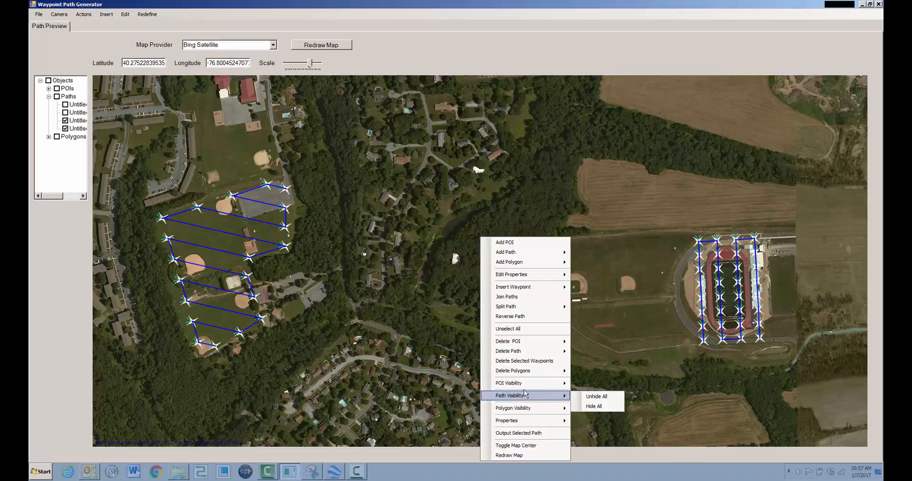
{"action": "mouse_move", "coordinate": [528, 351]}
{"action": "left_click", "coordinate": [603, 361]}
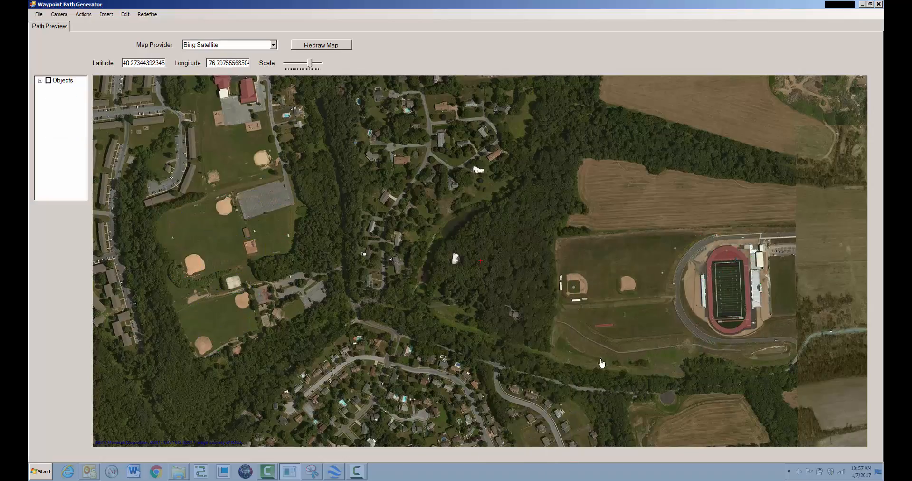
Start a new rectangular path centred on the stadium's football field.
{"action": "left_click_drag", "start_coordinate": [642, 313], "coordinate": [392, 282]}
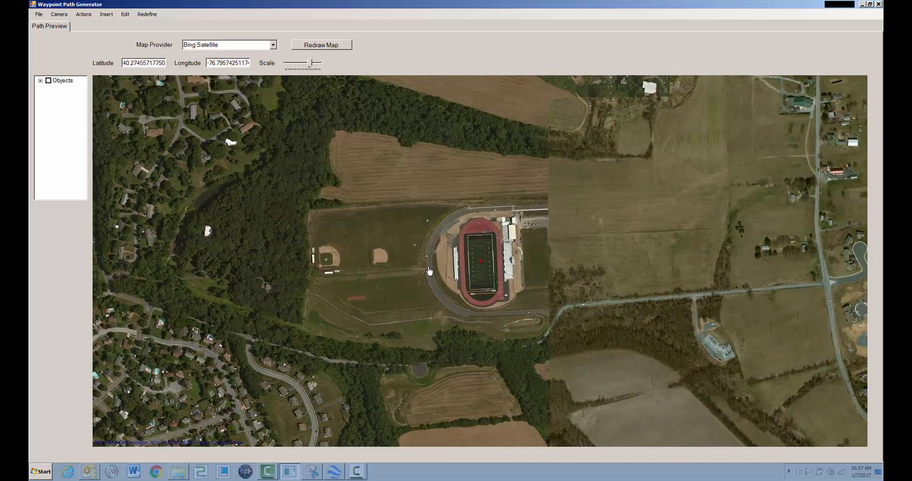
{"action": "left_click_drag", "start_coordinate": [312, 65], "coordinate": [312, 63]}
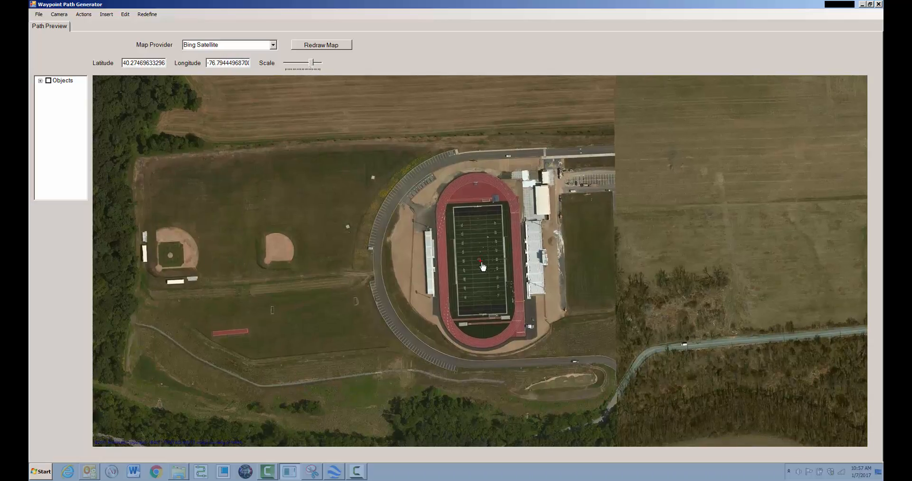
{"action": "right_click", "coordinate": [480, 264]}
{"action": "mouse_move", "coordinate": [508, 255]}
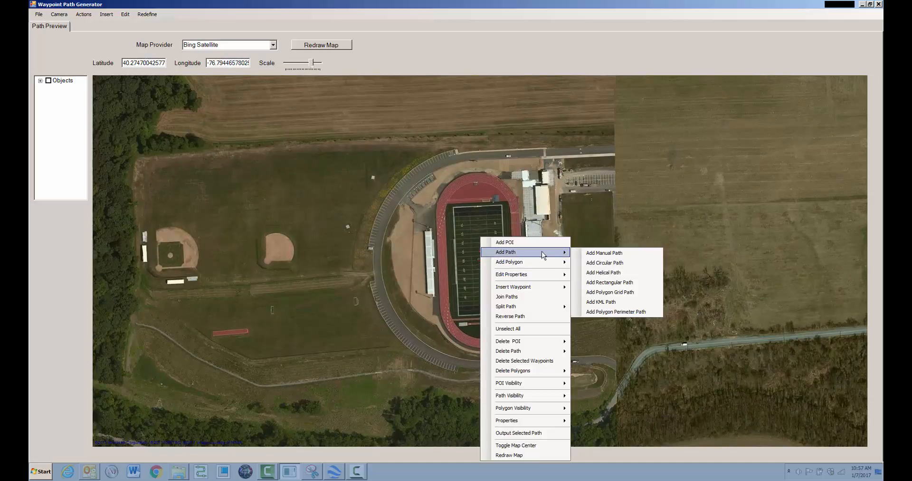
{"action": "left_click", "coordinate": [620, 281]}
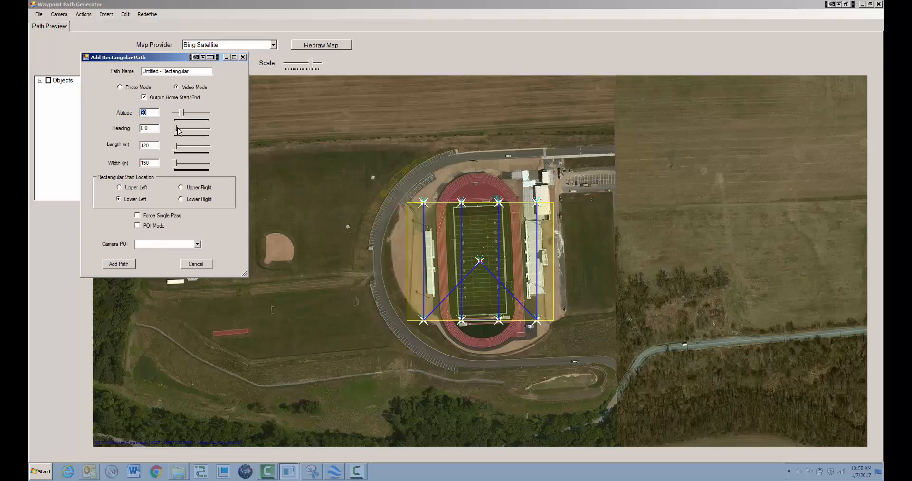
Set the rectangular path's heading to 357 and lengthen it to about 216 m so it covers the whole running track.
{"action": "left_click_drag", "start_coordinate": [176, 128], "coordinate": [213, 138]}
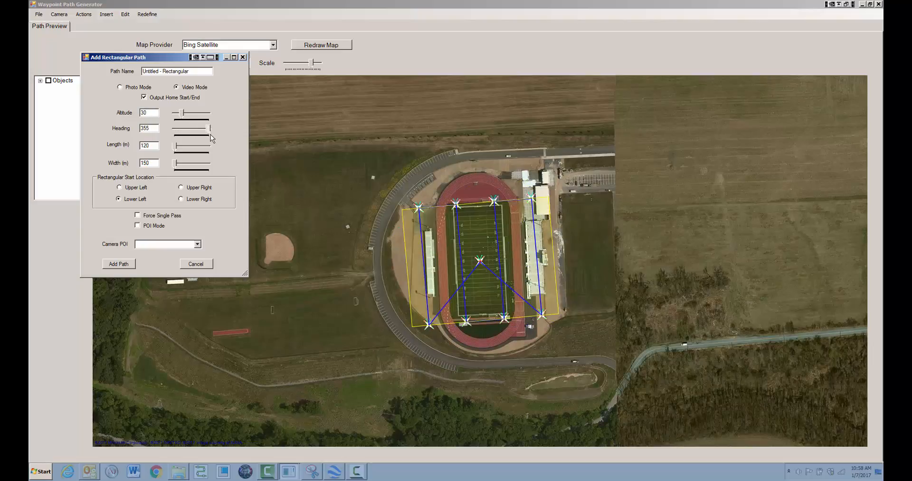
{"action": "left_click", "coordinate": [154, 127]}
{"action": "key", "text": "BackSpace"}
{"action": "type", "text": "7"}
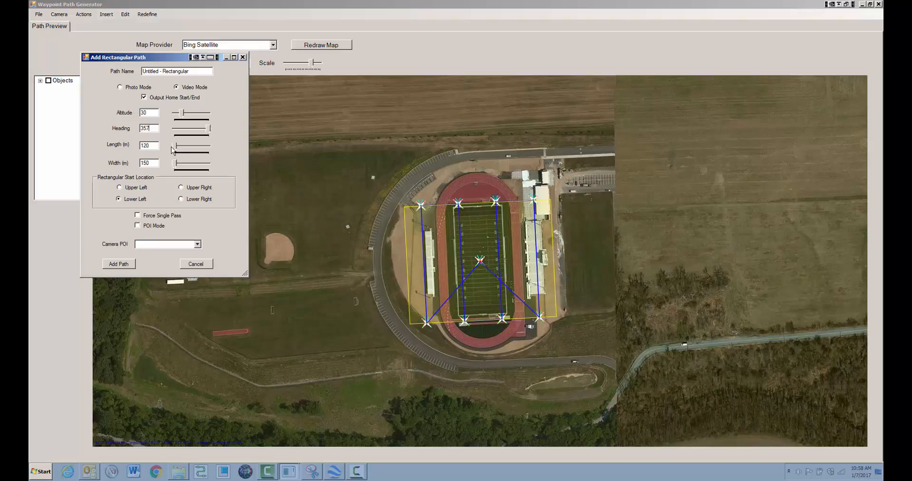
{"action": "left_click_drag", "start_coordinate": [176, 146], "coordinate": [180, 148]}
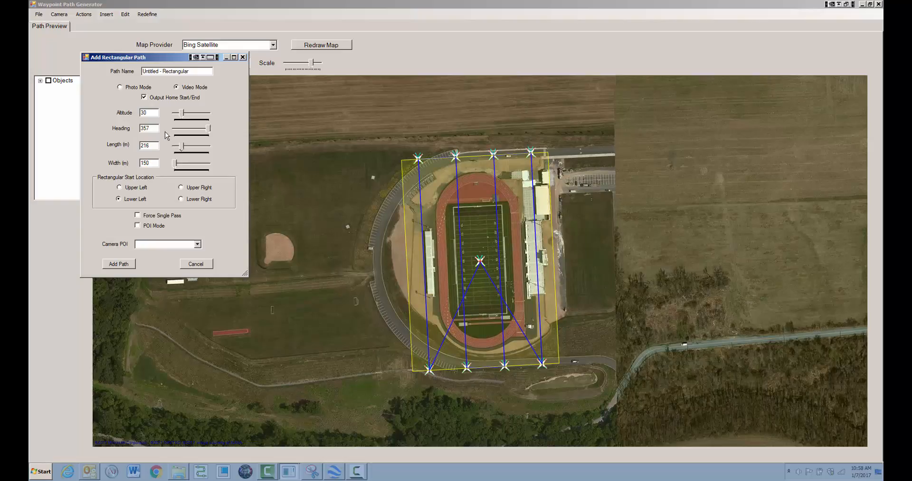
Turn off the home start/end output, set the rectangular path to photo mode and add it to the map.
{"action": "left_click", "coordinate": [144, 97]}
{"action": "left_click", "coordinate": [120, 87]}
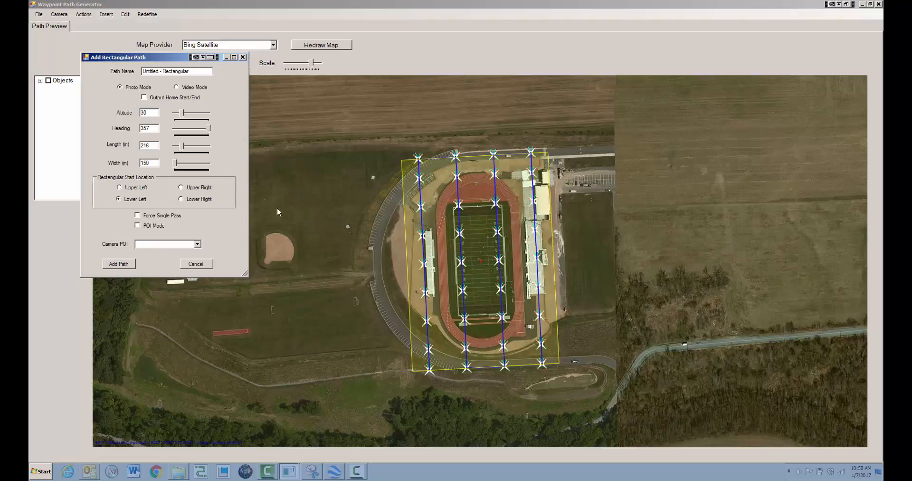
{"action": "left_click", "coordinate": [119, 264]}
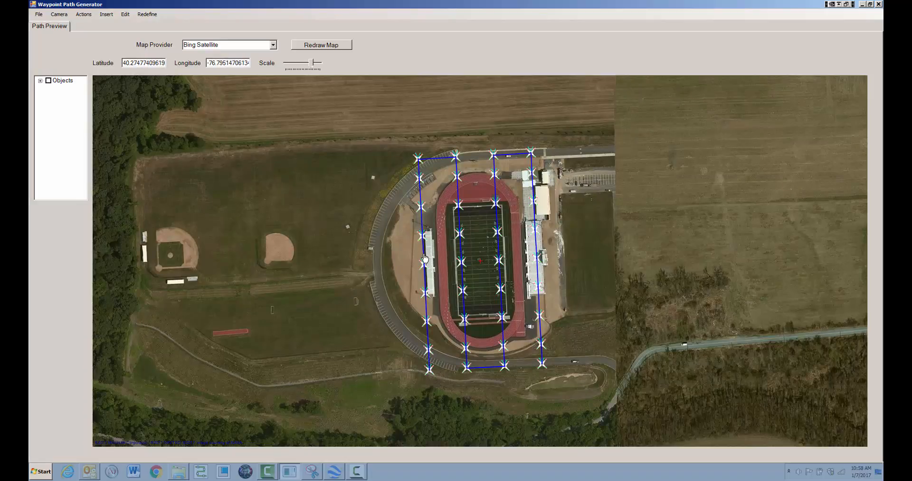
Examine the stadium path's waypoint table, including the heading, gimbal pitch and action type columns.
{"action": "left_click", "coordinate": [125, 14]}
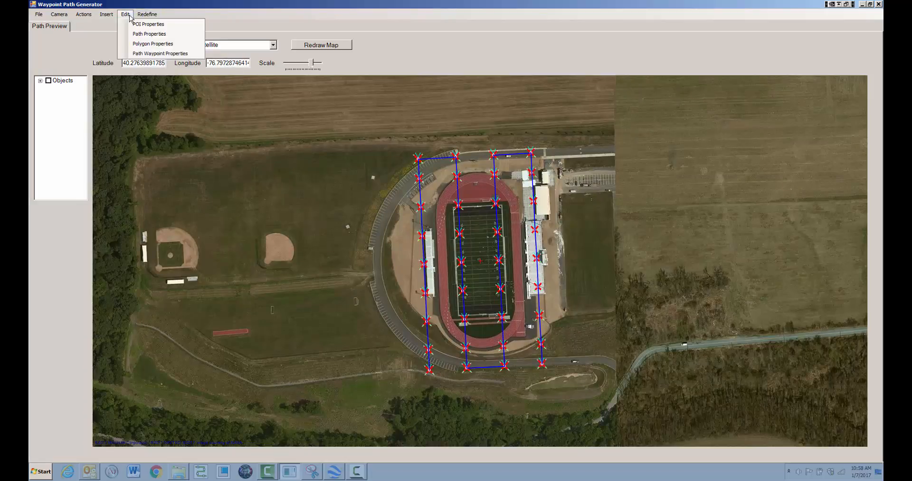
{"action": "left_click", "coordinate": [145, 53]}
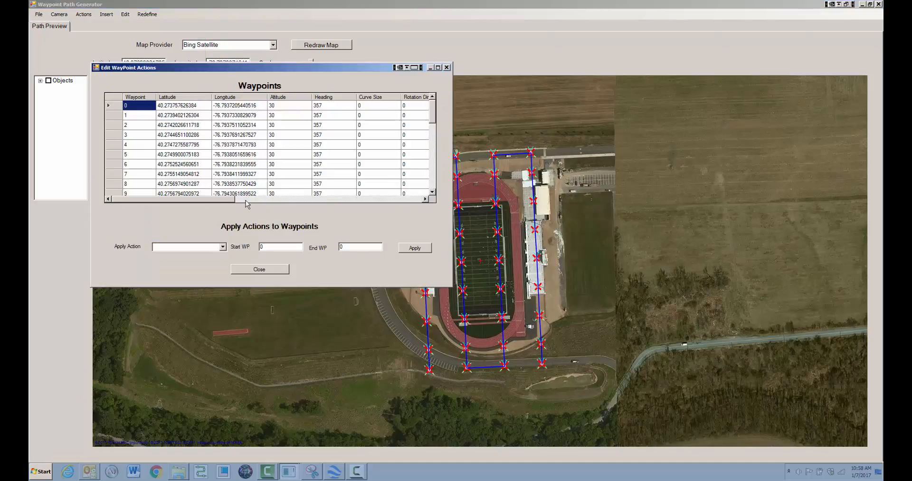
{"action": "left_click_drag", "start_coordinate": [218, 203], "coordinate": [321, 208]}
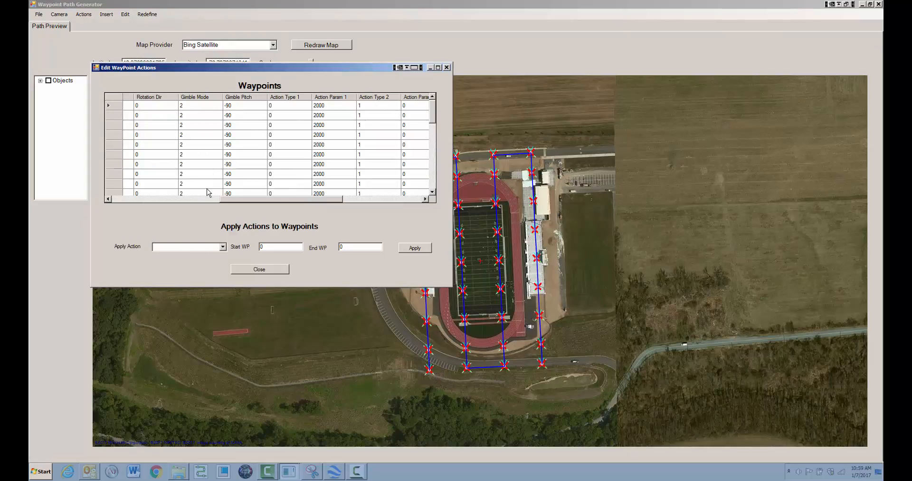
{"action": "left_click_drag", "start_coordinate": [246, 198], "coordinate": [285, 199]}
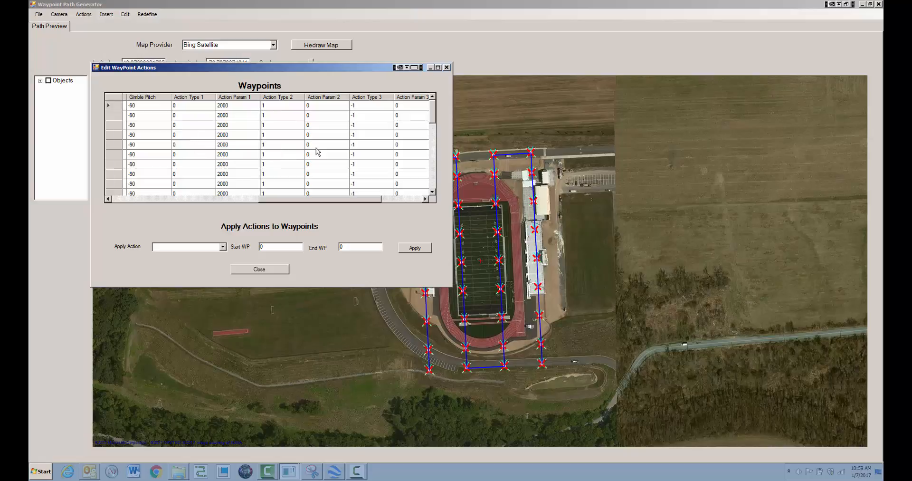
{"action": "left_click", "coordinate": [274, 273]}
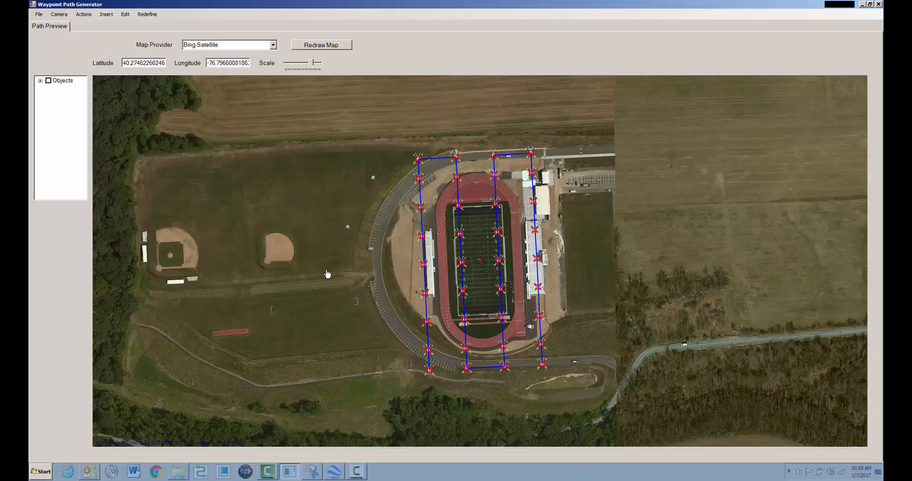
Output the selected stadium path as the KML file c:\tmp\wpg_waypoints.kml with camera images generated.
{"action": "right_click", "coordinate": [317, 227]}
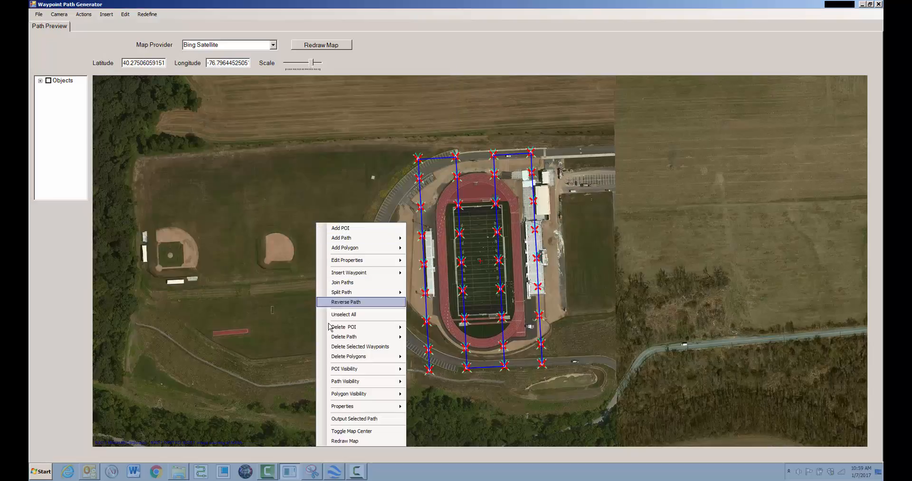
{"action": "left_click", "coordinate": [340, 418]}
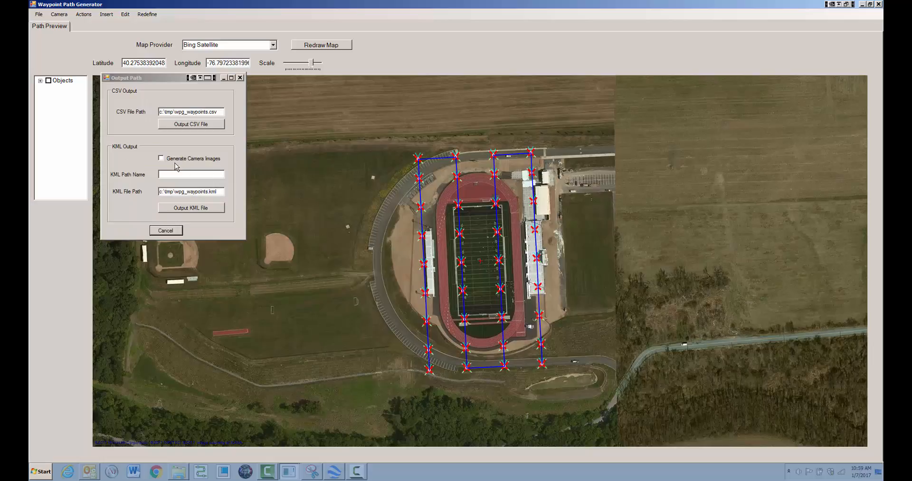
{"action": "left_click", "coordinate": [162, 158]}
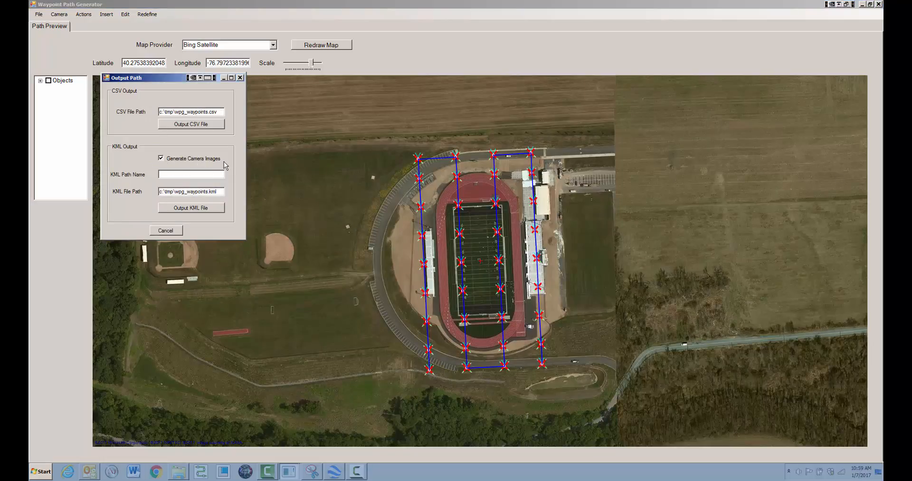
{"action": "left_click", "coordinate": [205, 211]}
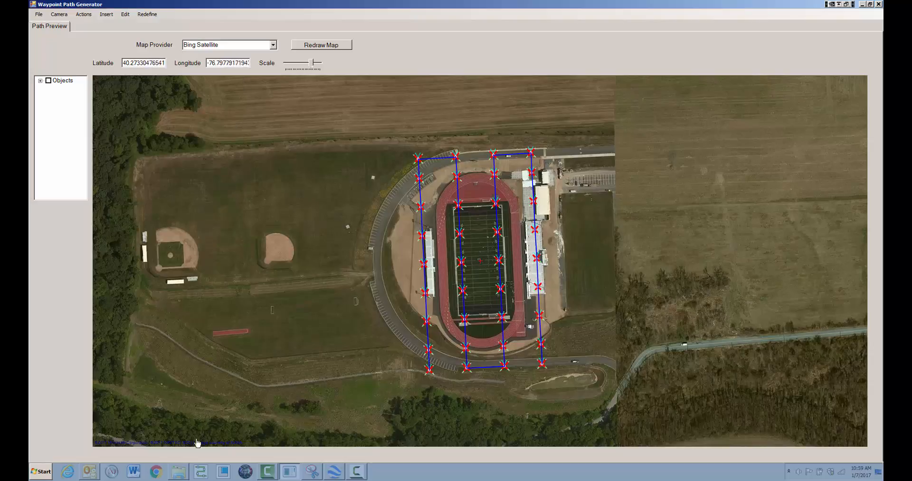
Open wpg_waypoints.kml from the tmp folder in Google Earth, reload it and inspect the camera coverage over the stadium.
{"action": "left_click", "coordinate": [179, 473]}
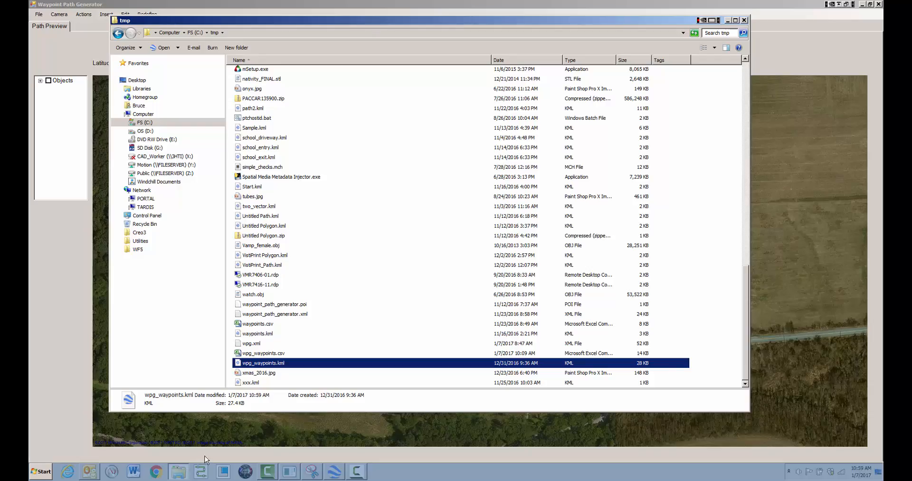
{"action": "double_click", "coordinate": [258, 364]}
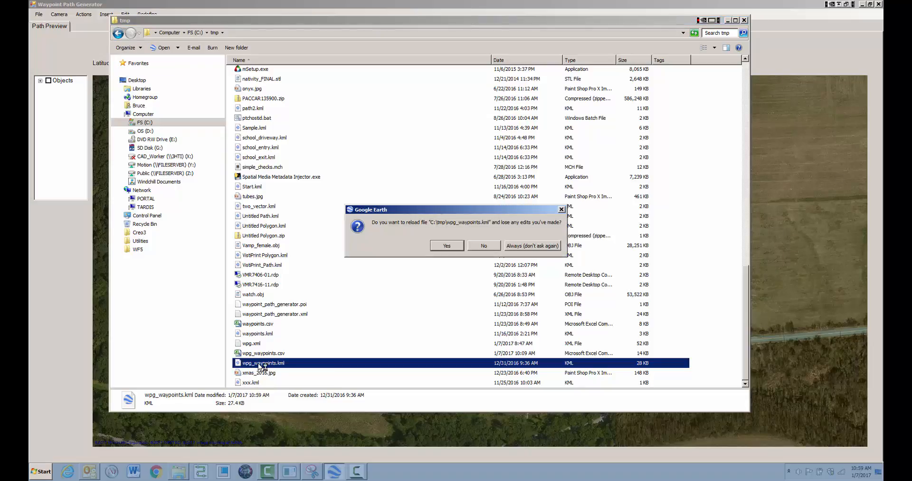
{"action": "left_click", "coordinate": [461, 245]}
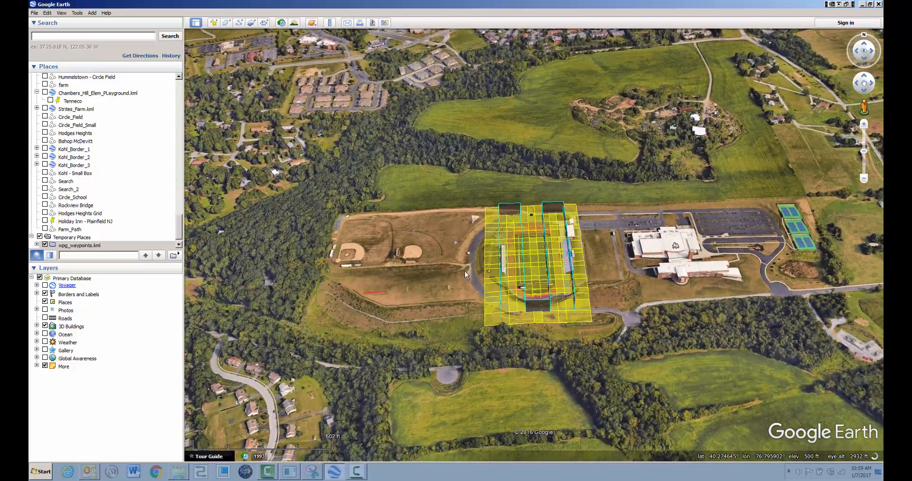
{"action": "left_click_drag", "start_coordinate": [468, 285], "coordinate": [332, 263]}
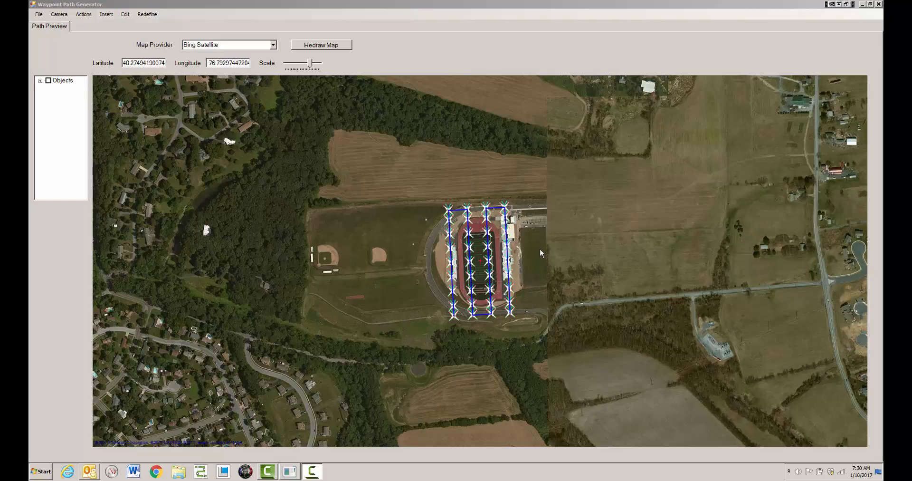
Show the Kohl polygon in Waypoint Path Generator and frame it on the map.
{"action": "left_click", "coordinate": [298, 71]}
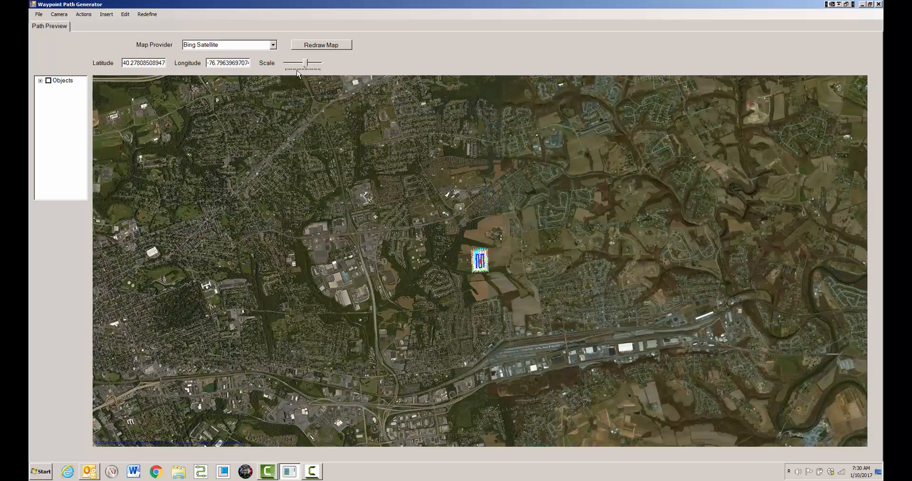
{"action": "left_click", "coordinate": [40, 80]}
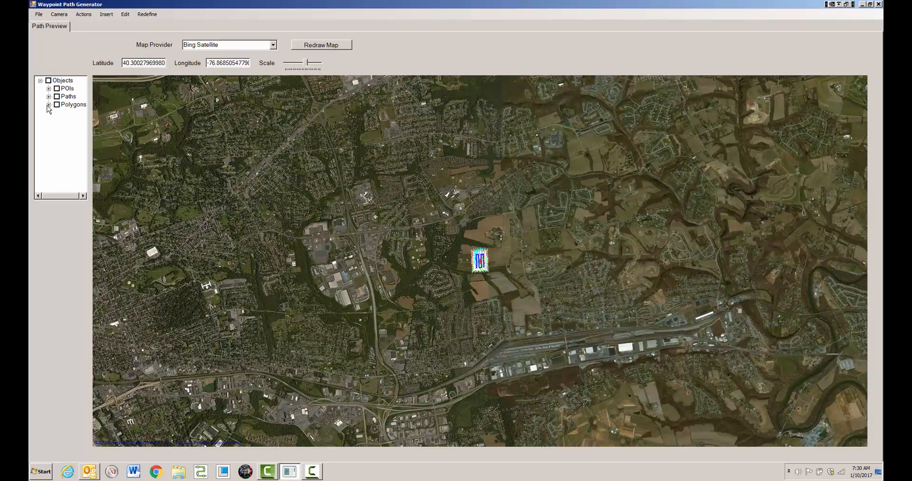
{"action": "left_click", "coordinate": [49, 105]}
{"action": "left_click", "coordinate": [65, 120]}
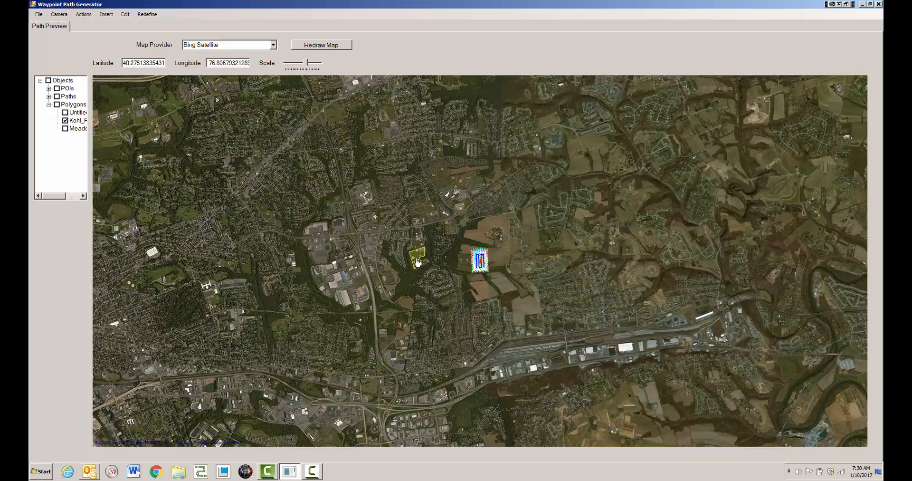
{"action": "left_click_drag", "start_coordinate": [418, 258], "coordinate": [484, 261]}
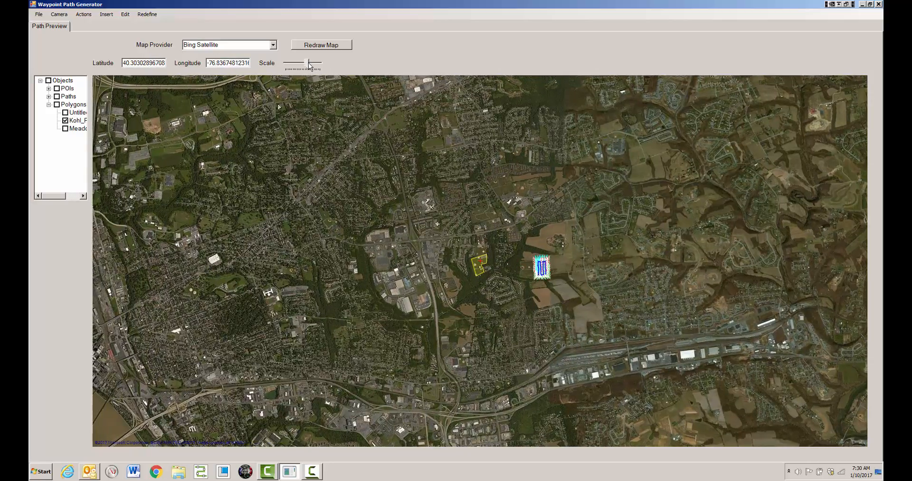
{"action": "left_click_drag", "start_coordinate": [309, 64], "coordinate": [312, 64]}
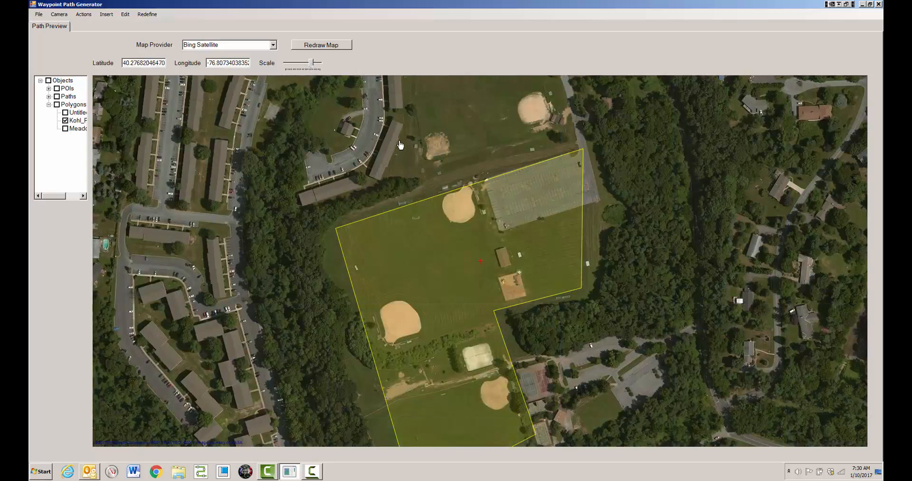
{"action": "left_click_drag", "start_coordinate": [464, 210], "coordinate": [485, 162]}
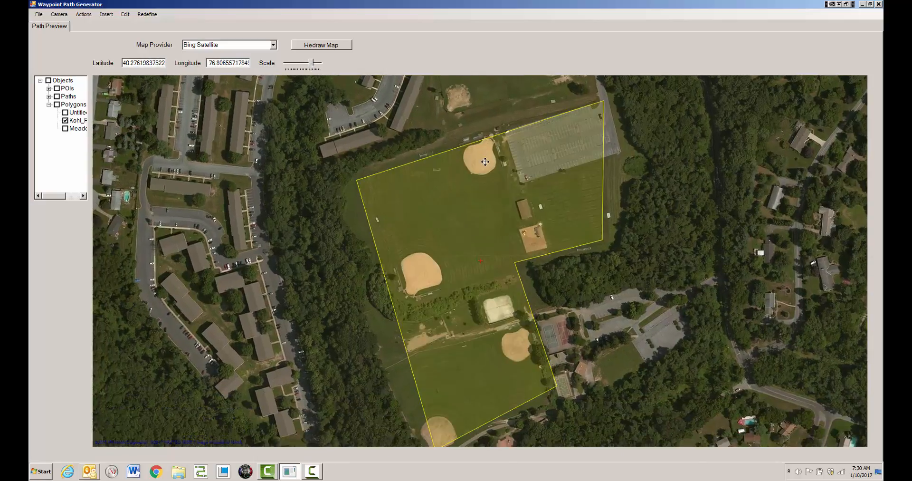
{"action": "scroll", "coordinate": [466, 175], "scroll_direction": "down", "scroll_amount": 1}
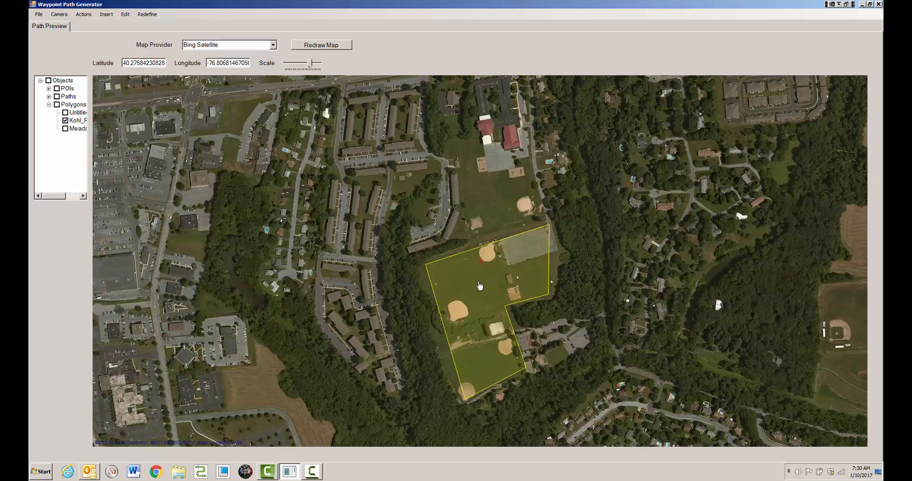
Start a polygon grid path over the Kohl polygon with the home start/end output turned off.
{"action": "right_click", "coordinate": [312, 200]}
{"action": "mouse_move", "coordinate": [331, 218]}
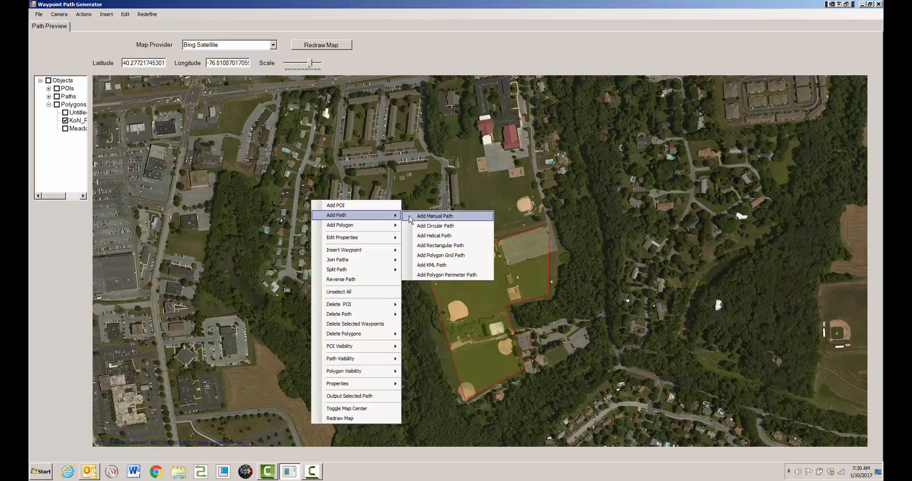
{"action": "left_click", "coordinate": [441, 257]}
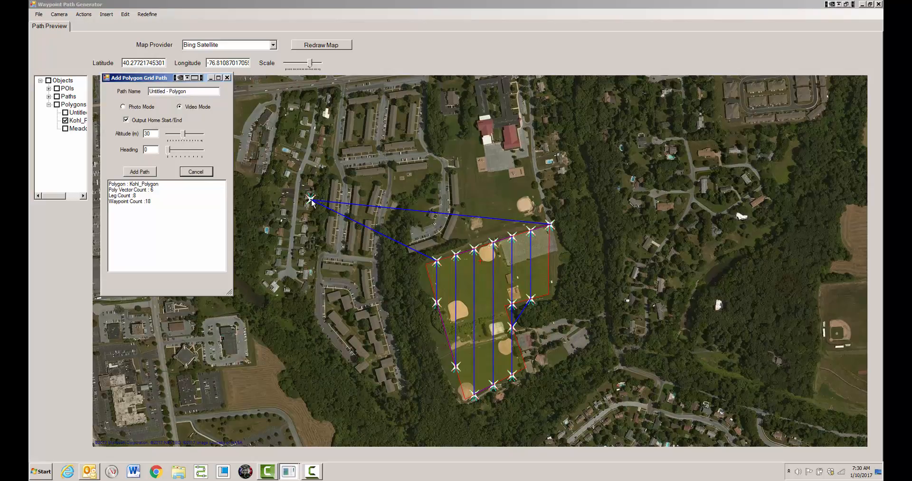
{"action": "left_click", "coordinate": [125, 120]}
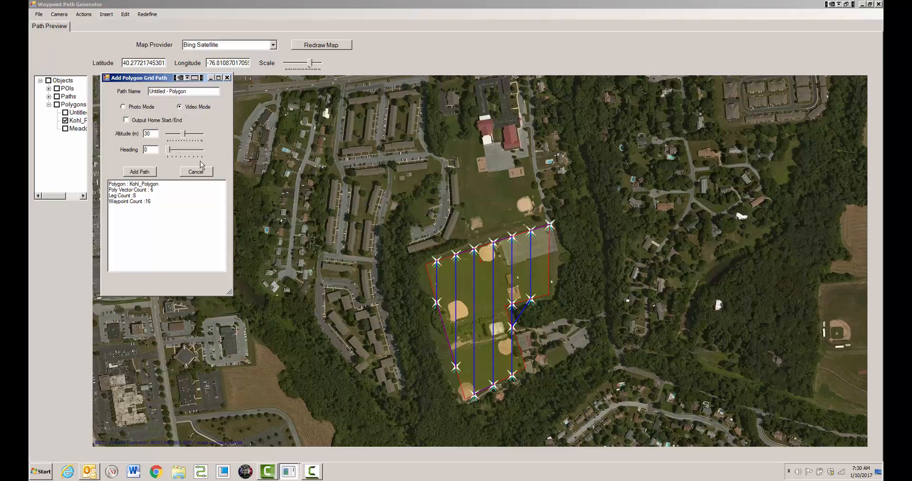
Set the grid path's heading to 108 and altitude to 28 m, preview Photo Mode, and add the path in Video Mode.
{"action": "left_click_drag", "start_coordinate": [169, 150], "coordinate": [181, 155]}
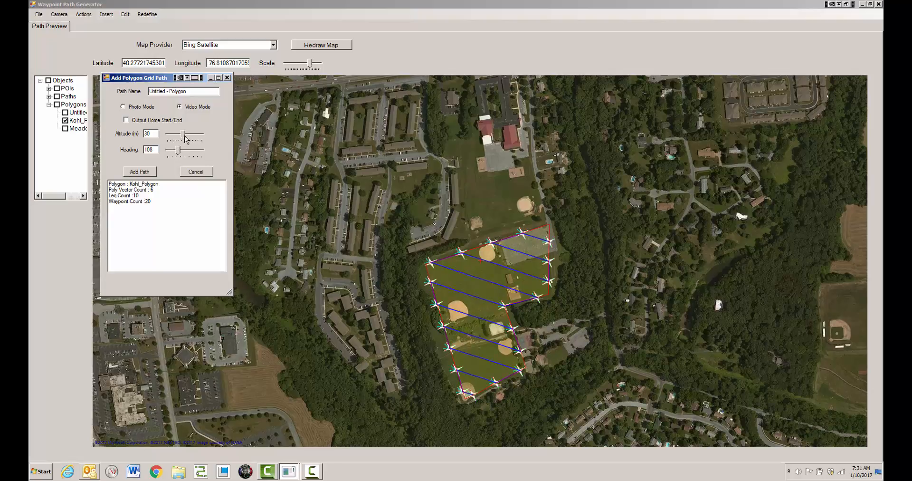
{"action": "left_click_drag", "start_coordinate": [184, 138], "coordinate": [178, 138]}
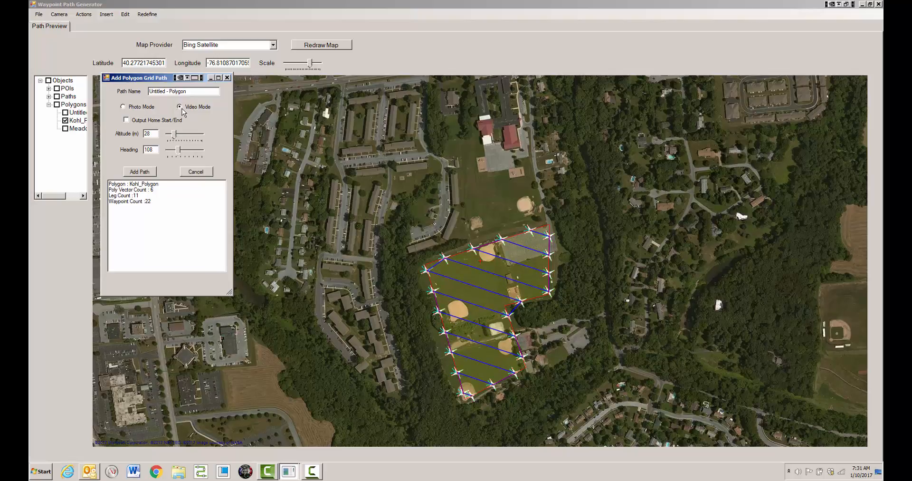
{"action": "left_click", "coordinate": [148, 110]}
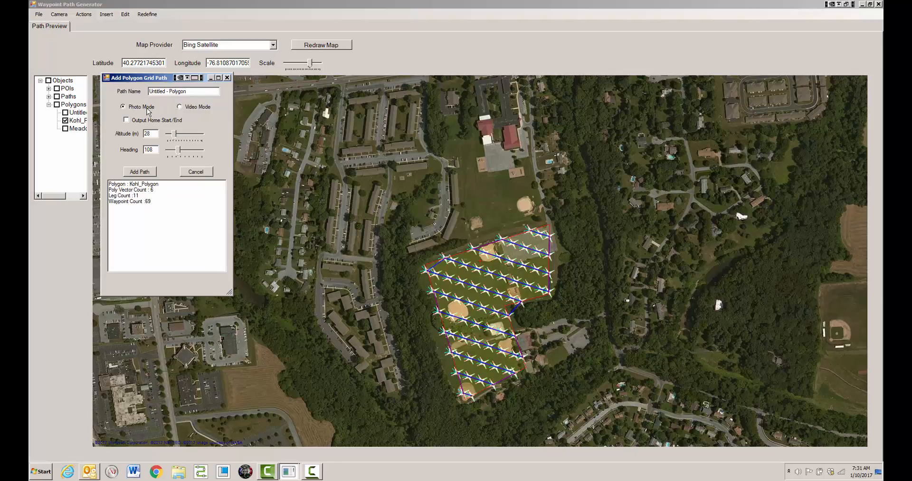
{"action": "left_click", "coordinate": [180, 107]}
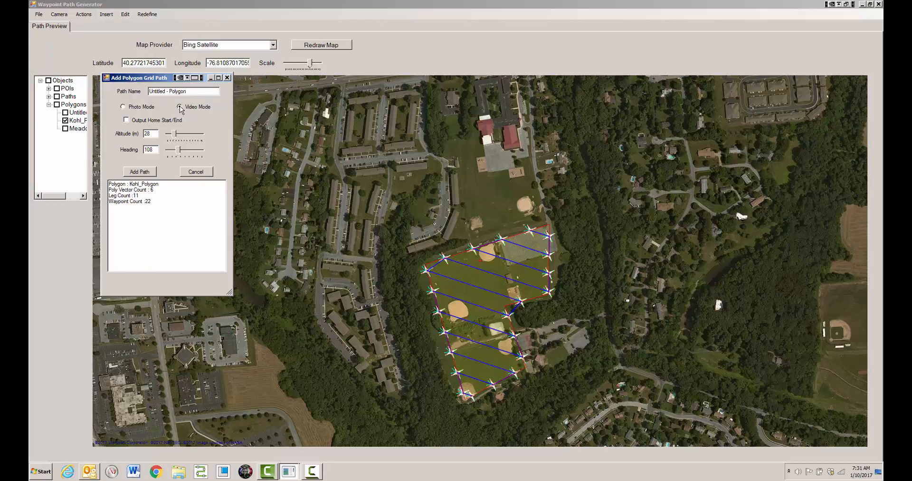
{"action": "left_click", "coordinate": [151, 172]}
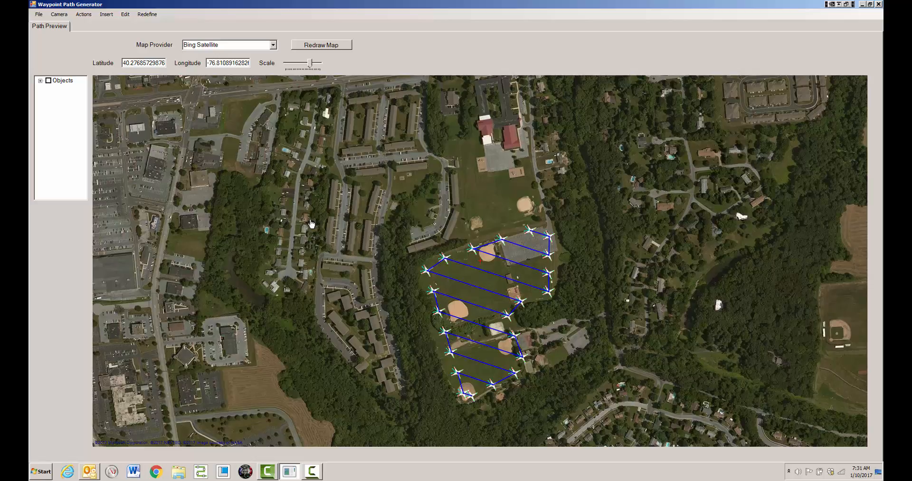
Frame the new Kohl grid path and the stadium path together on the map to compare them.
{"action": "scroll", "coordinate": [484, 265], "scroll_direction": "down", "scroll_amount": 3}
{"action": "scroll", "coordinate": [480, 265], "scroll_direction": "up", "scroll_amount": 3}
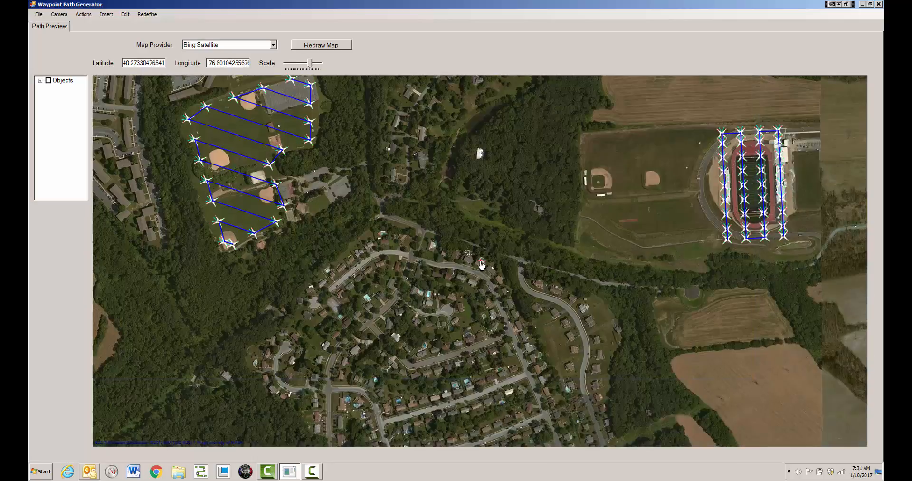
{"action": "left_click_drag", "start_coordinate": [481, 265], "coordinate": [462, 354]}
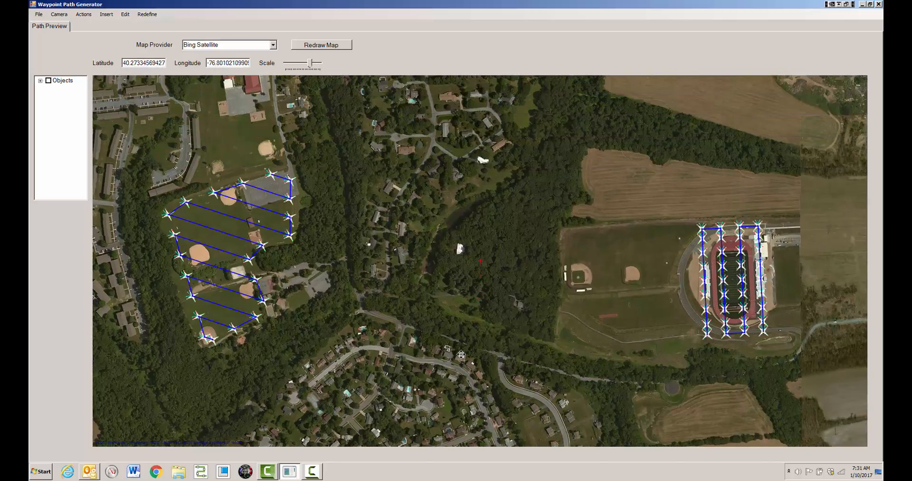